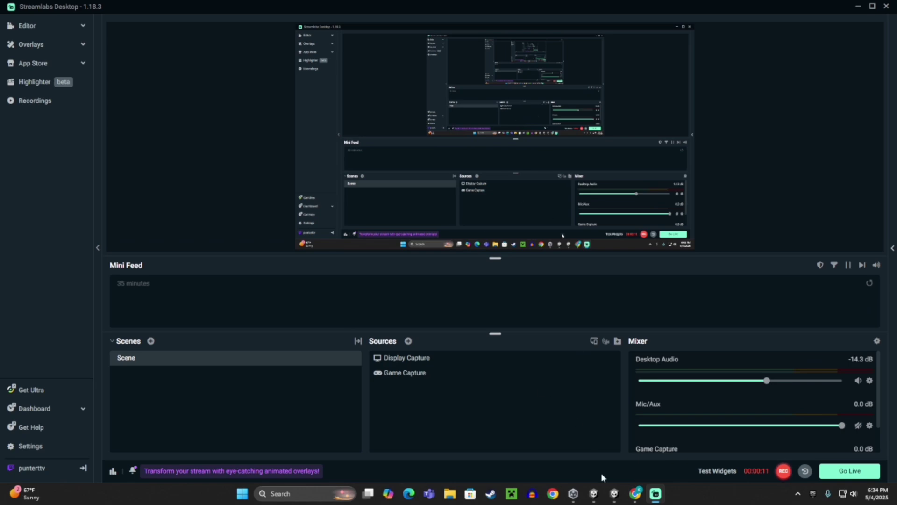
Switch to the browser and copy the whole PetFollow script from the pet document.
{"action": "left_click", "coordinate": [636, 493]}
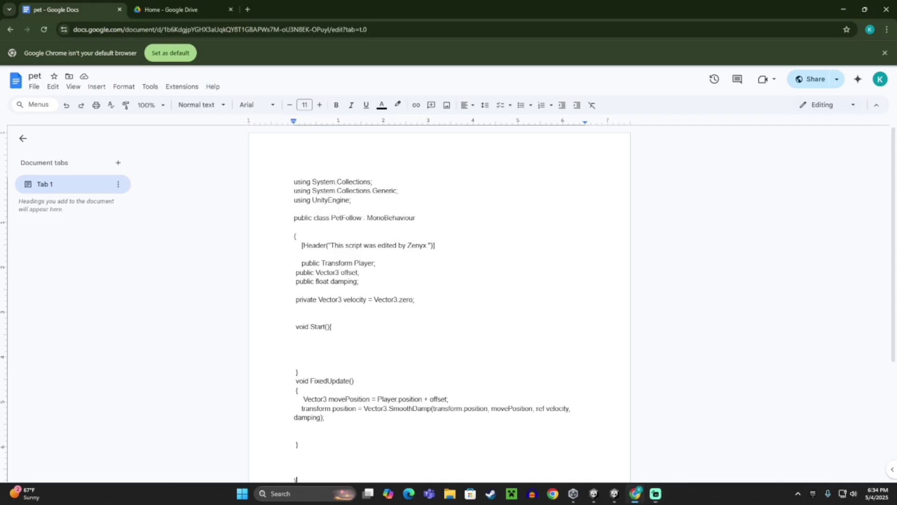
{"action": "scroll", "coordinate": [465, 401], "scroll_direction": "down", "scroll_amount": 2}
{"action": "scroll", "coordinate": [465, 401], "scroll_direction": "up", "scroll_amount": 1}
{"action": "scroll", "coordinate": [465, 401], "scroll_direction": "down", "scroll_amount": 1}
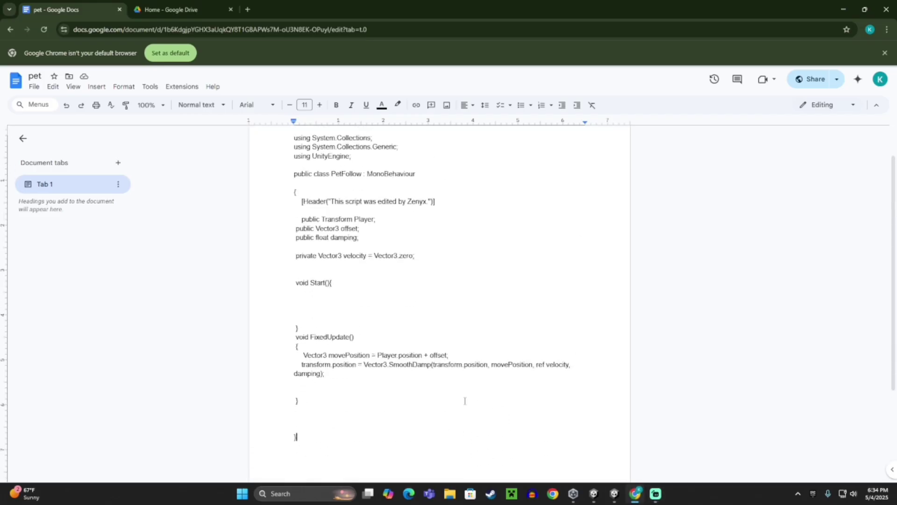
{"action": "scroll", "coordinate": [463, 403], "scroll_direction": "down", "scroll_amount": 3}
{"action": "scroll", "coordinate": [364, 348], "scroll_direction": "up", "scroll_amount": 4}
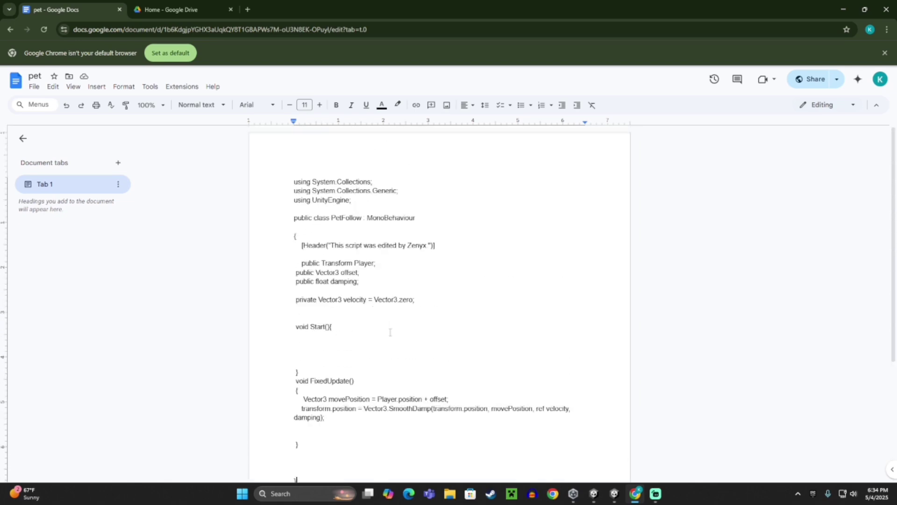
{"action": "scroll", "coordinate": [388, 331], "scroll_direction": "down", "scroll_amount": 4}
{"action": "scroll", "coordinate": [387, 331], "scroll_direction": "up", "scroll_amount": 4}
{"action": "left_click_drag", "start_coordinate": [286, 181], "coordinate": [391, 374]}
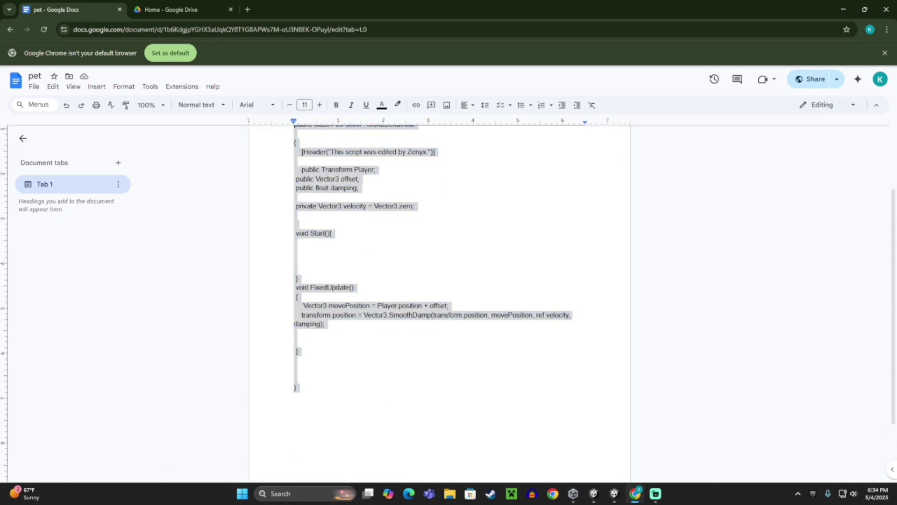
{"action": "right_click", "coordinate": [326, 176]}
{"action": "left_click", "coordinate": [346, 204]}
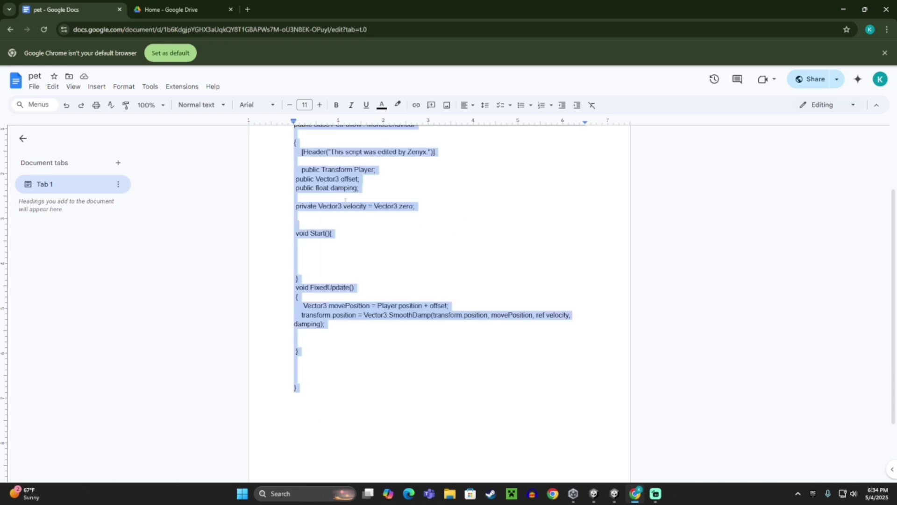
{"action": "left_click", "coordinate": [362, 246]}
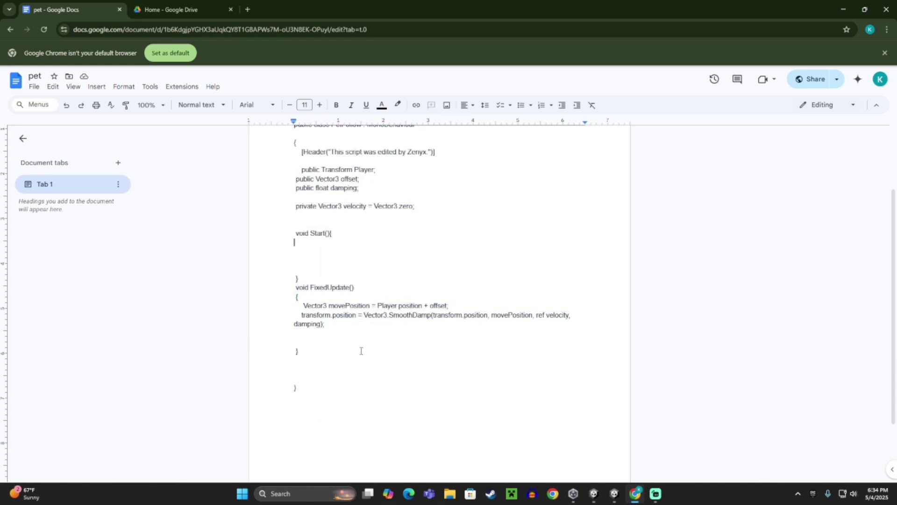
Switch to the Unity project and create a C# script named PetFollow in the scripts folder.
{"action": "left_click", "coordinate": [618, 496]}
{"action": "mouse_move", "coordinate": [482, 266]}
{"action": "right_mouse_down"}
{"action": "mouse_move", "coordinate": [484, 276]}
{"action": "mouse_move", "coordinate": [468, 266]}
{"action": "right_mouse_up"}
{"action": "scroll", "coordinate": [422, 452], "scroll_direction": "down", "scroll_amount": 3}
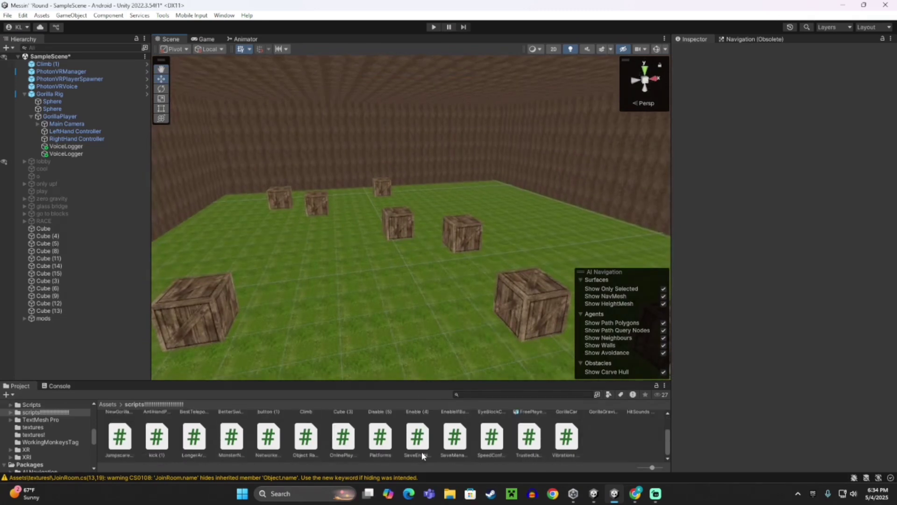
{"action": "right_click", "coordinate": [605, 444]}
{"action": "mouse_move", "coordinate": [622, 164]}
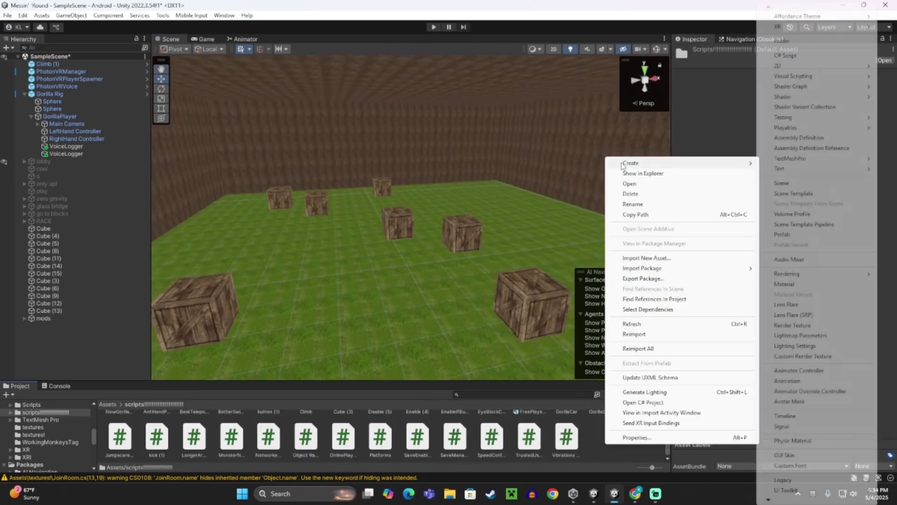
{"action": "left_click", "coordinate": [791, 56]}
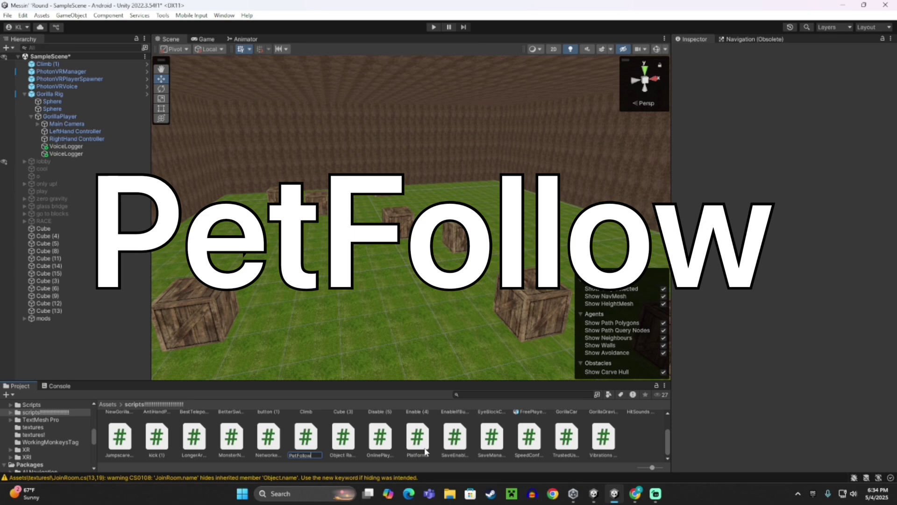
{"action": "type", "text": "PetFollow"}
{"action": "key", "text": "Return"}
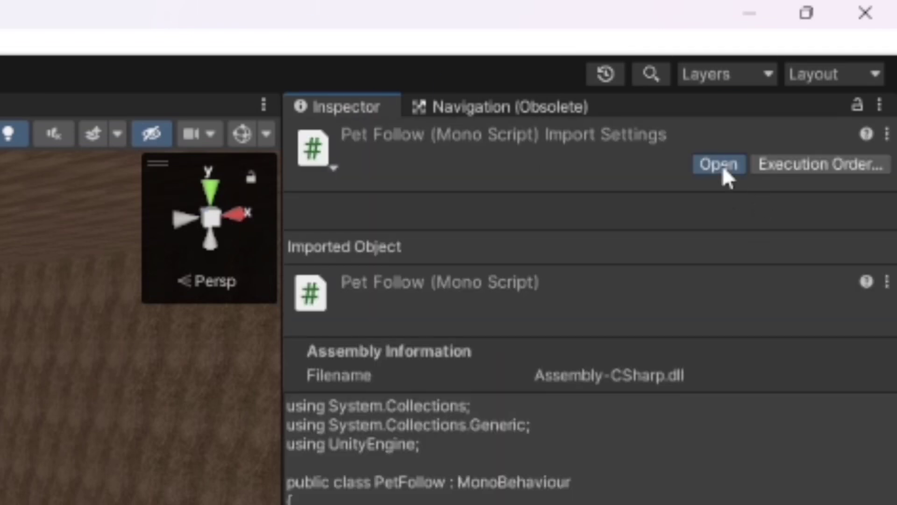
Replace the default code in the PetFollow script file with the copied code, then save and close the file.
{"action": "left_click", "coordinate": [719, 166]}
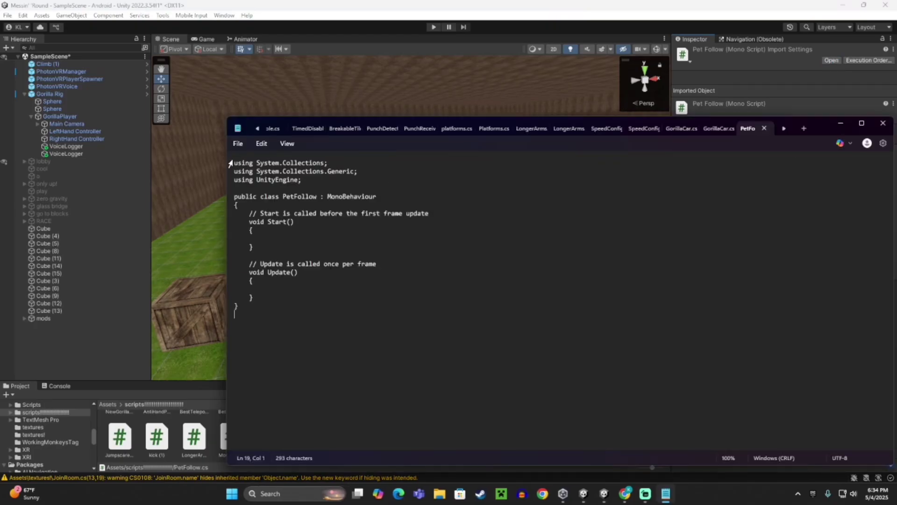
{"action": "left_click_drag", "start_coordinate": [237, 163], "coordinate": [284, 364]}
{"action": "key", "text": "BackSpace"}
{"action": "key", "text": "BackSpace"}
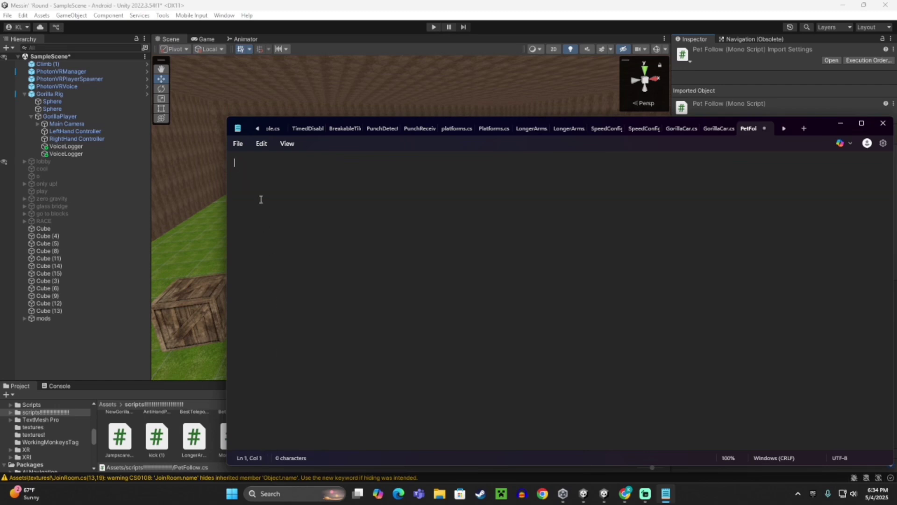
{"action": "right_click", "coordinate": [240, 162]}
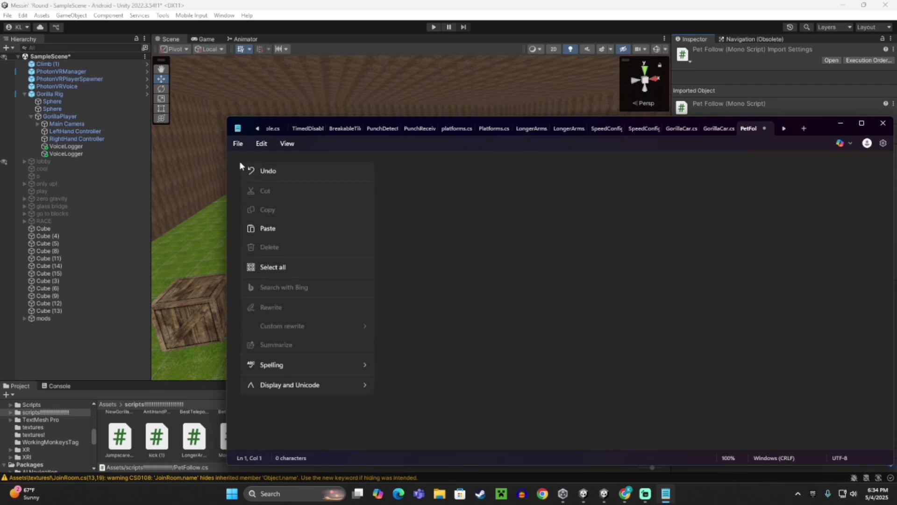
{"action": "left_click", "coordinate": [264, 230]}
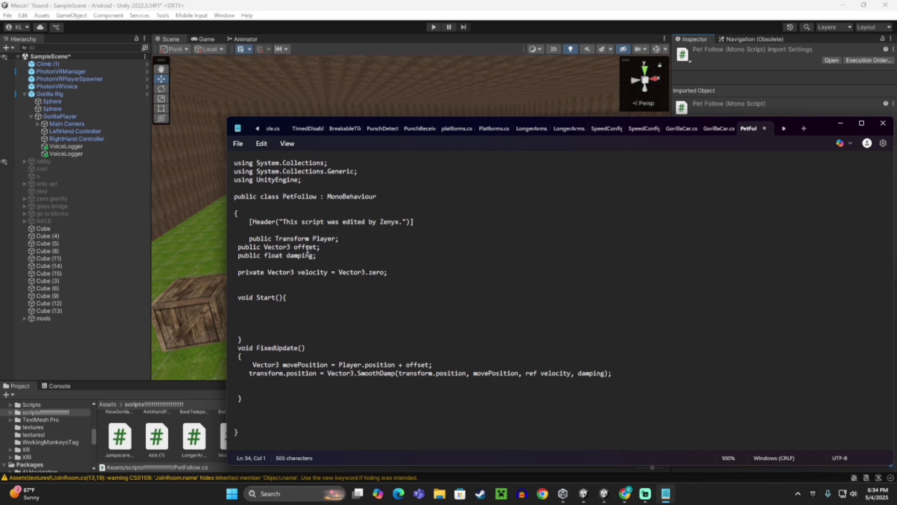
{"action": "left_click", "coordinate": [238, 143]}
{"action": "left_click", "coordinate": [246, 226]}
{"action": "left_click", "coordinate": [882, 123]}
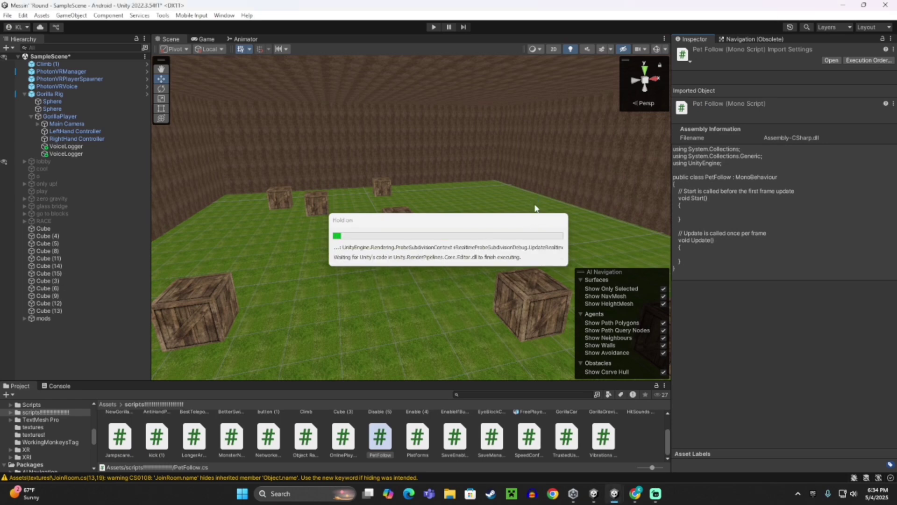
Rename Cube (15) as pet and remove its Box Collider component.
{"action": "right_click_drag", "start_coordinate": [535, 207], "coordinate": [330, 250]}
{"action": "left_click", "coordinate": [334, 248]}
{"action": "left_click", "coordinate": [733, 51]}
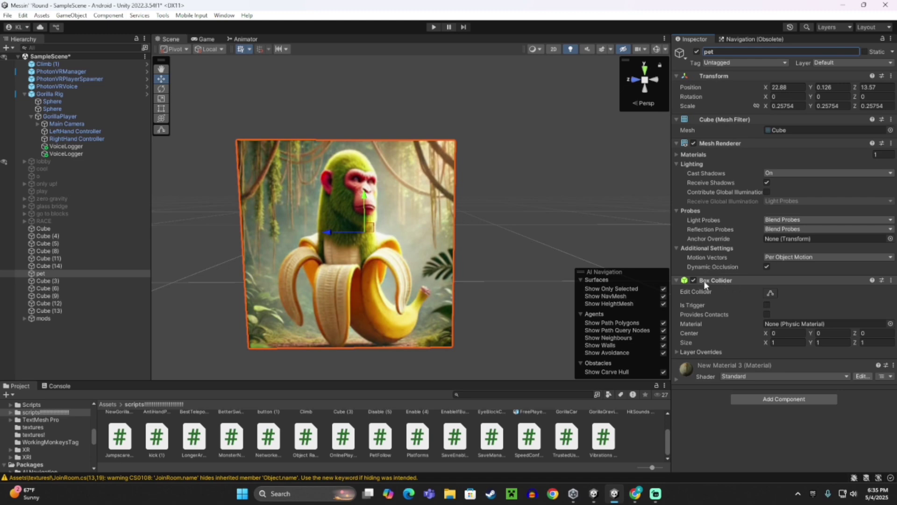
{"action": "left_click", "coordinate": [891, 280]}
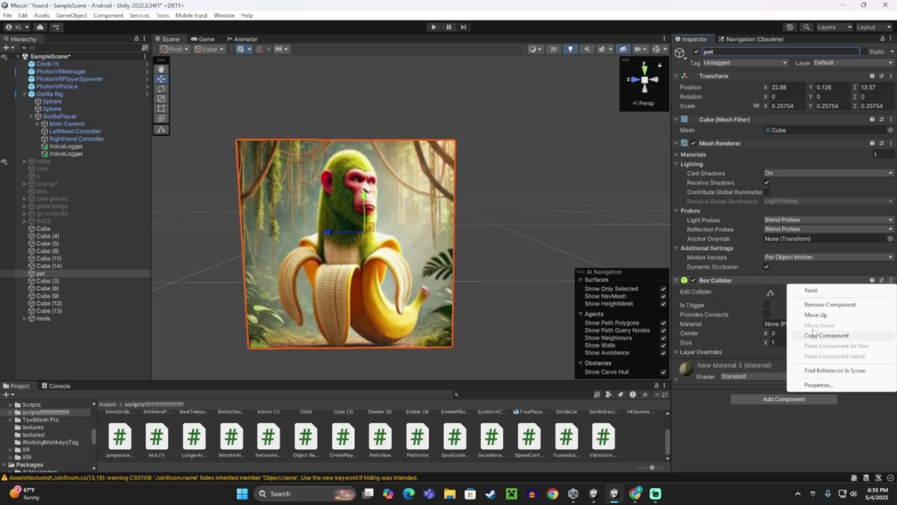
{"action": "left_click", "coordinate": [810, 305]}
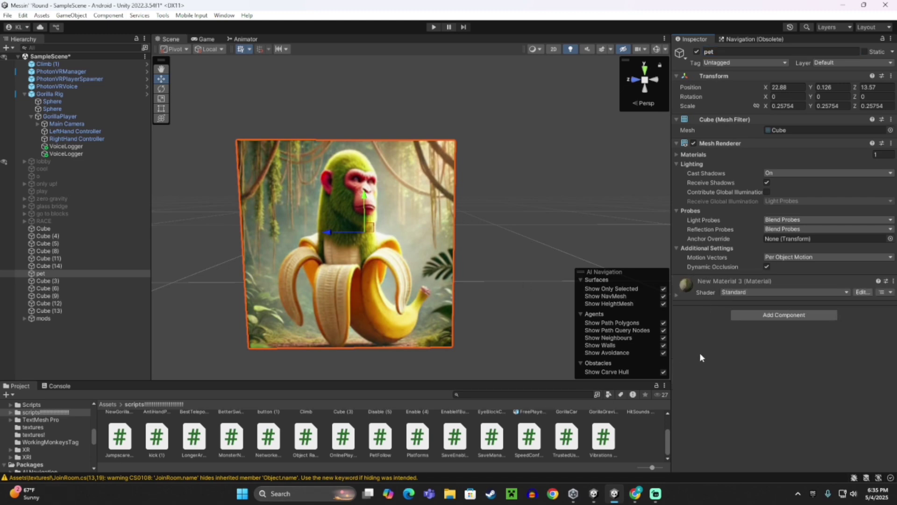
Add the Pet Follow script to the pet object and assign GorillaPlayer as its Player transform.
{"action": "left_click", "coordinate": [790, 316]}
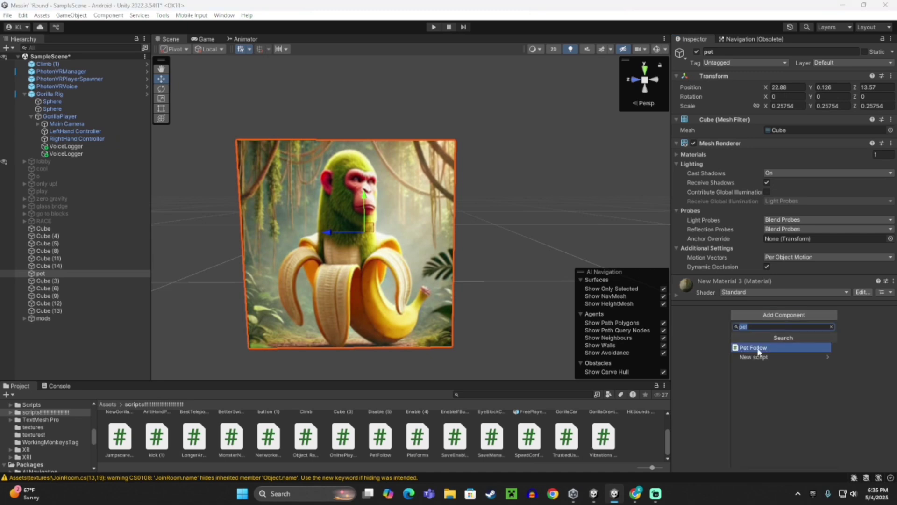
{"action": "left_click", "coordinate": [757, 348]}
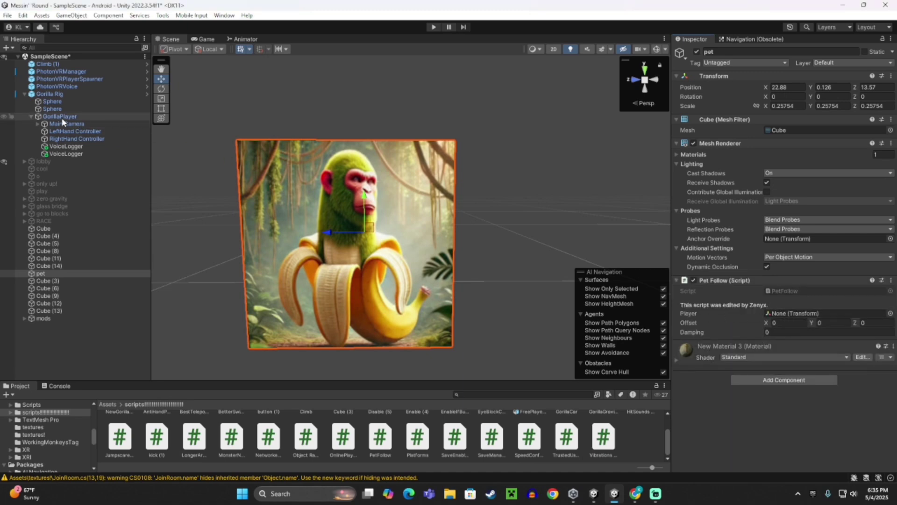
{"action": "left_click_drag", "start_coordinate": [51, 117], "coordinate": [791, 311]}
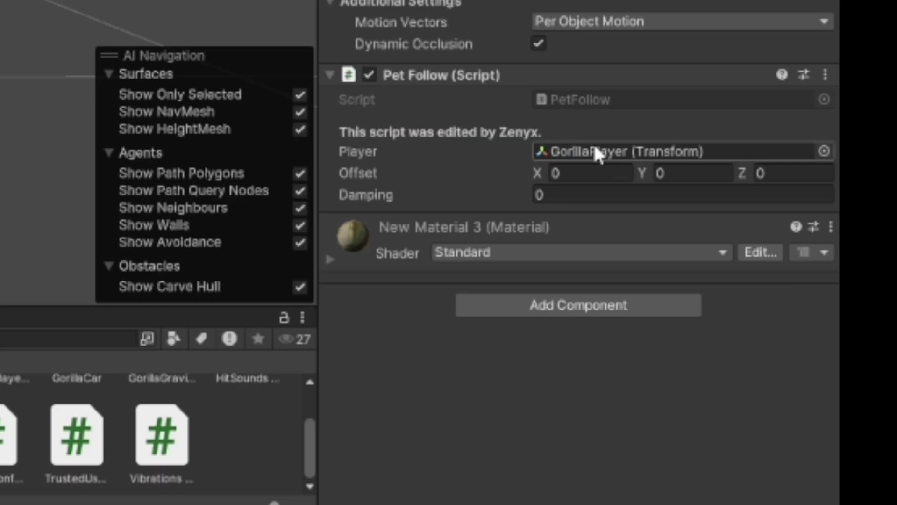
{"action": "left_click", "coordinate": [823, 151]}
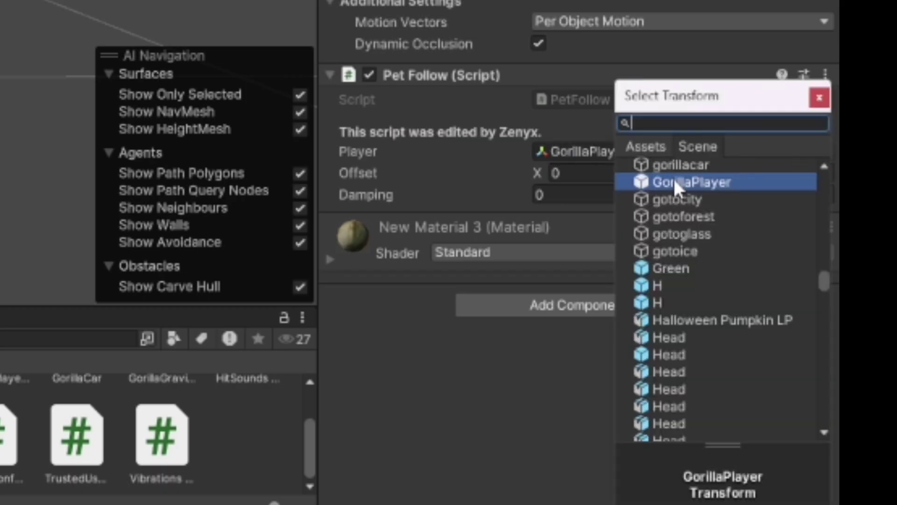
{"action": "left_click", "coordinate": [820, 98]}
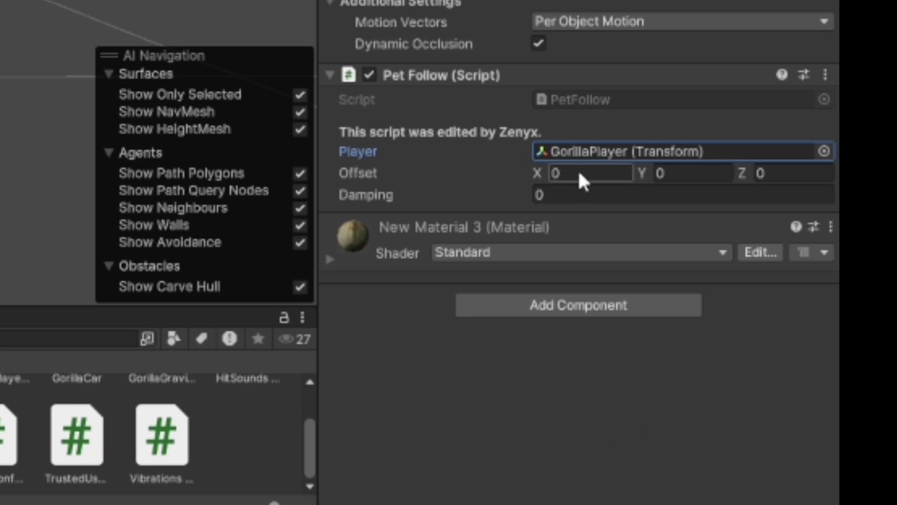
Set the Pet Follow offset to 1 on X and 1 on Z, and the damping to 3.
{"action": "left_click", "coordinate": [578, 174]}
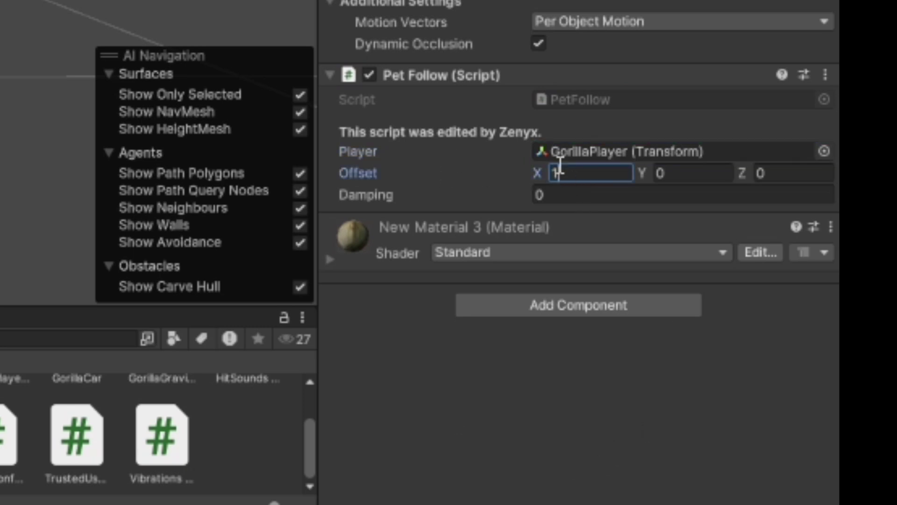
{"action": "left_click", "coordinate": [785, 174]}
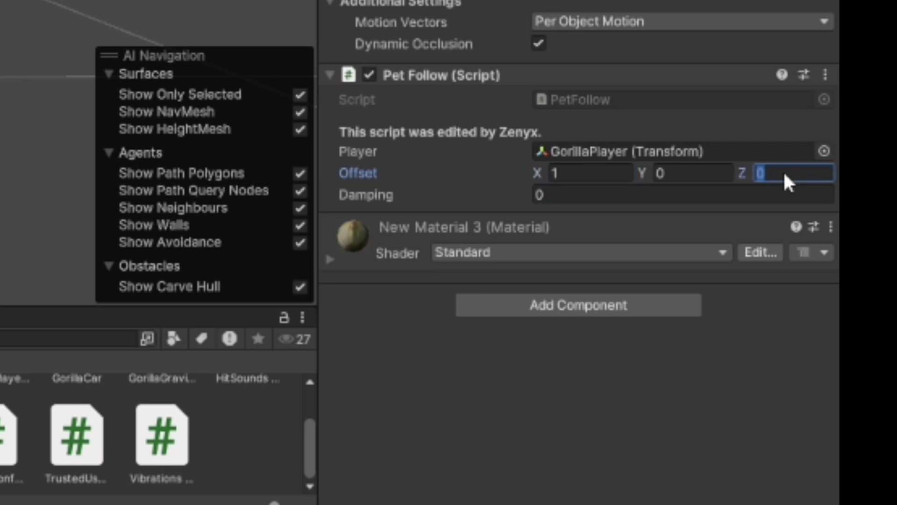
{"action": "type", "text": "1"}
{"action": "left_click", "coordinate": [550, 196]}
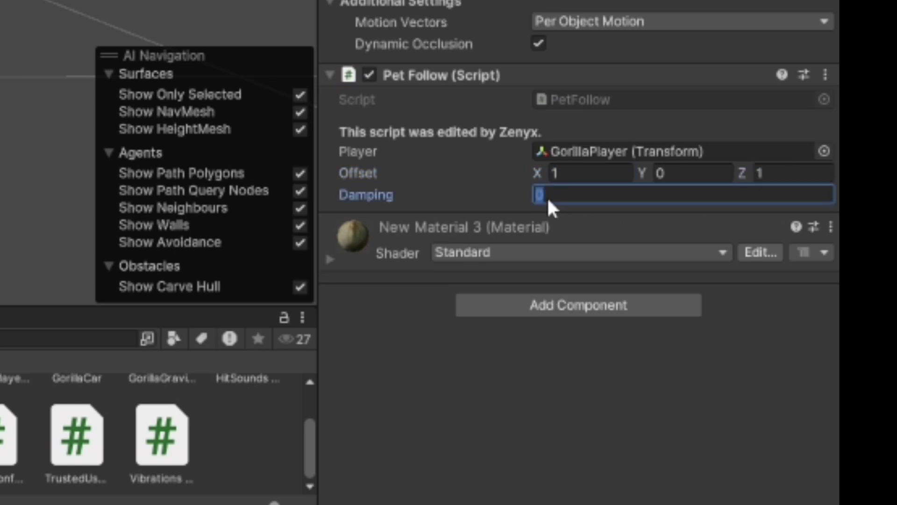
{"action": "type", "text": "3"}
{"action": "left_click", "coordinate": [647, 388]}
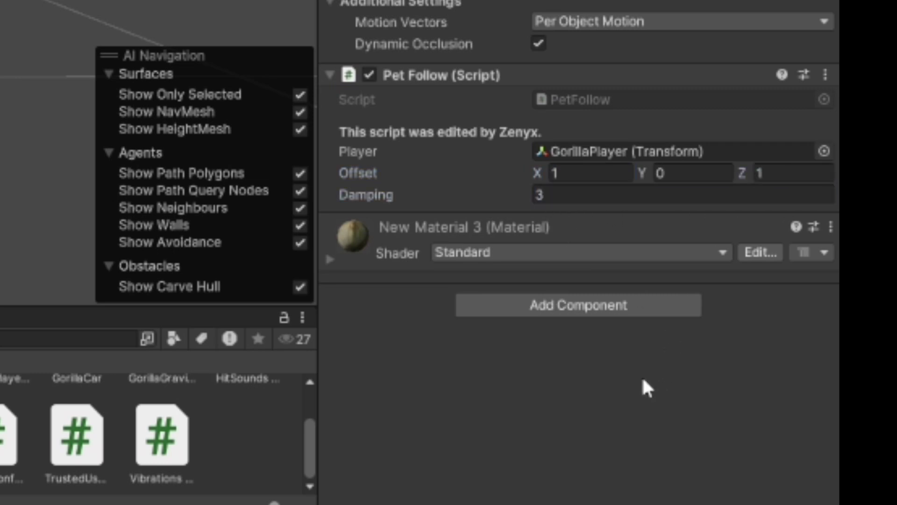
Find "photon view" among the available components and add Photon View to the pet object.
{"action": "left_click", "coordinate": [586, 314]}
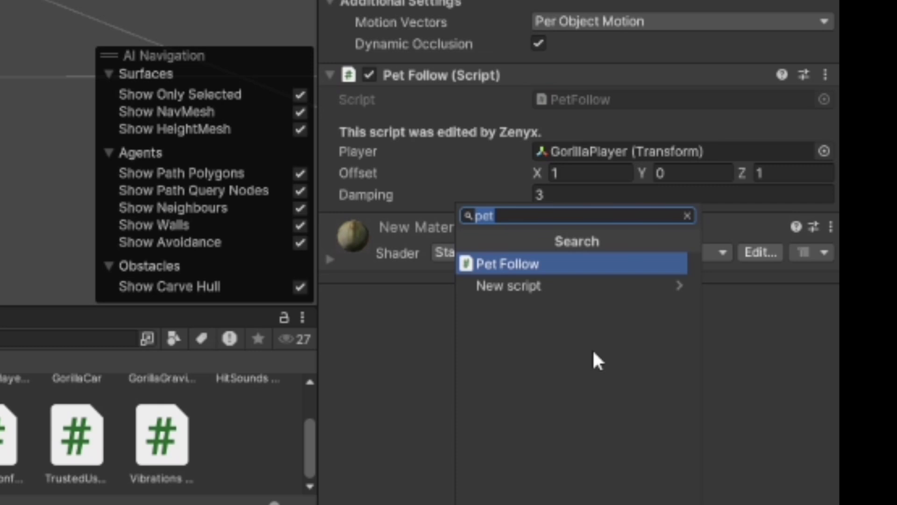
{"action": "type", "text": "photon"}
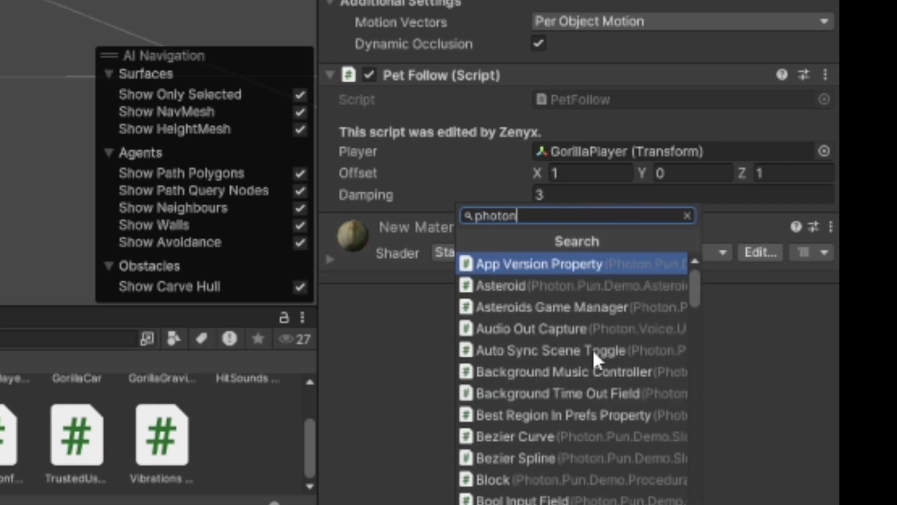
{"action": "type", "text": " view"}
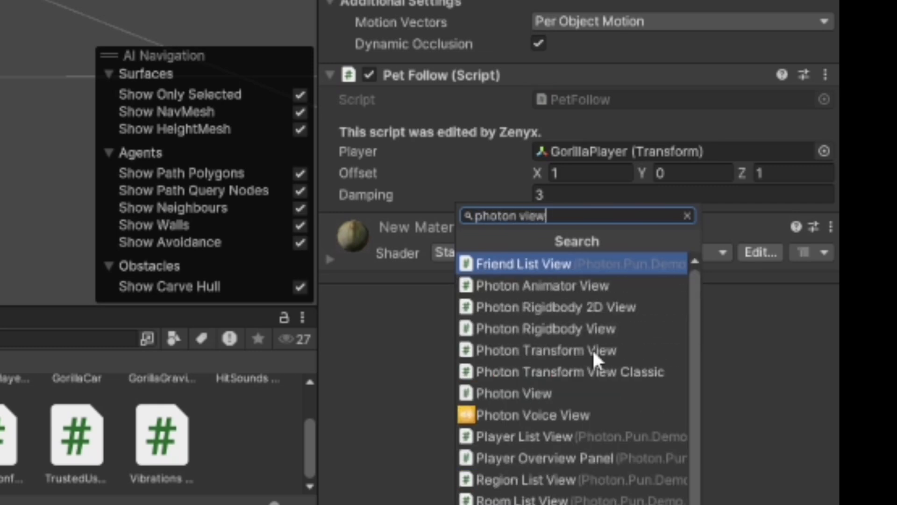
{"action": "left_click", "coordinate": [521, 396]}
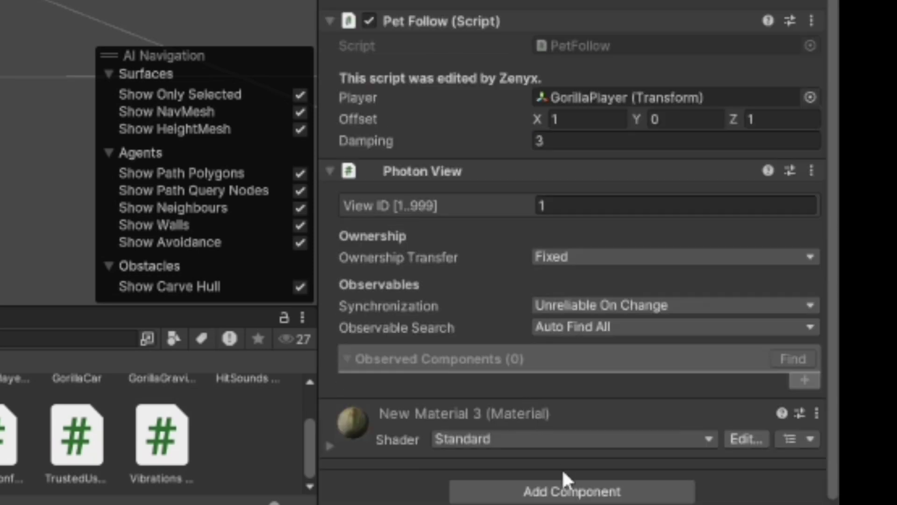
Add a Photon Transform View component to the pet and set the Photon View's ownership transfer to Takeover.
{"action": "left_click", "coordinate": [559, 484]}
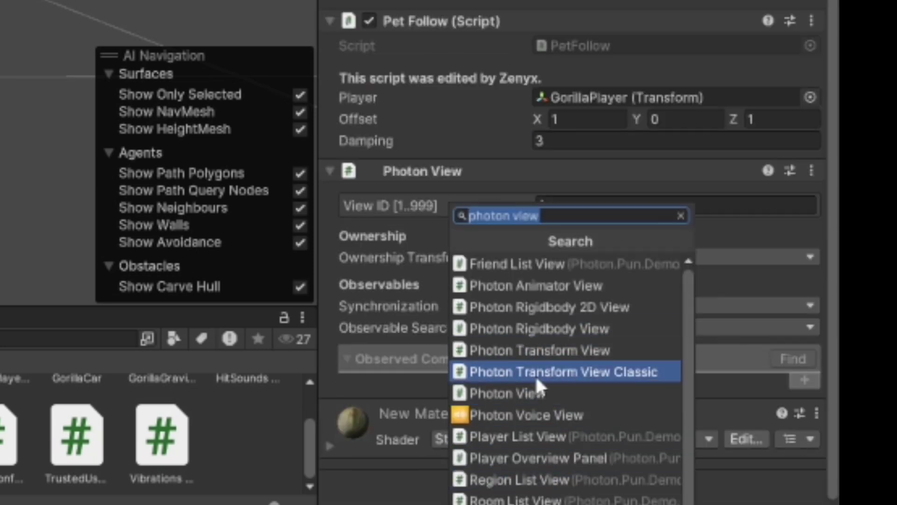
{"action": "left_click", "coordinate": [542, 350]}
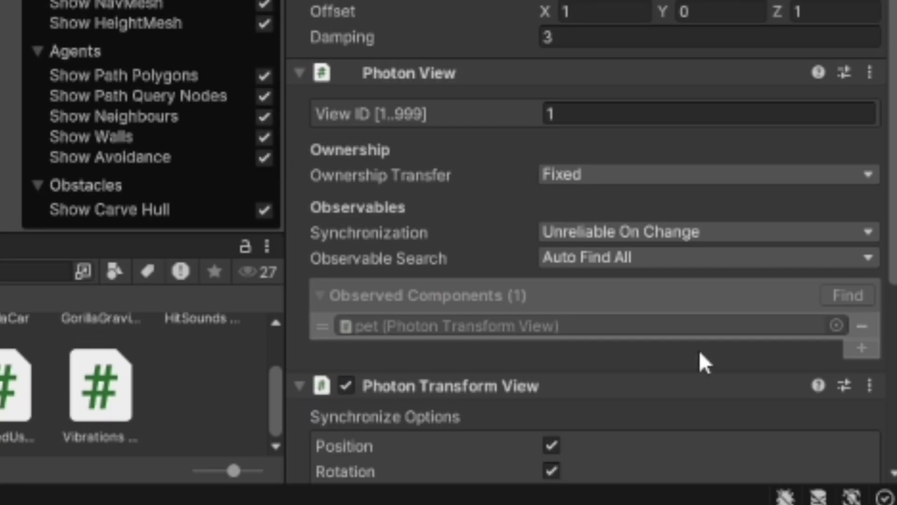
{"action": "left_click", "coordinate": [578, 180]}
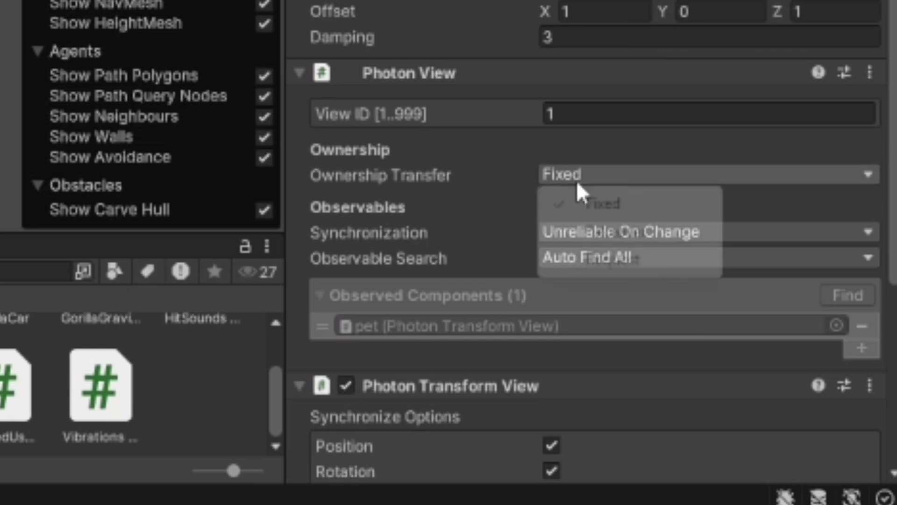
{"action": "left_click", "coordinate": [596, 231]}
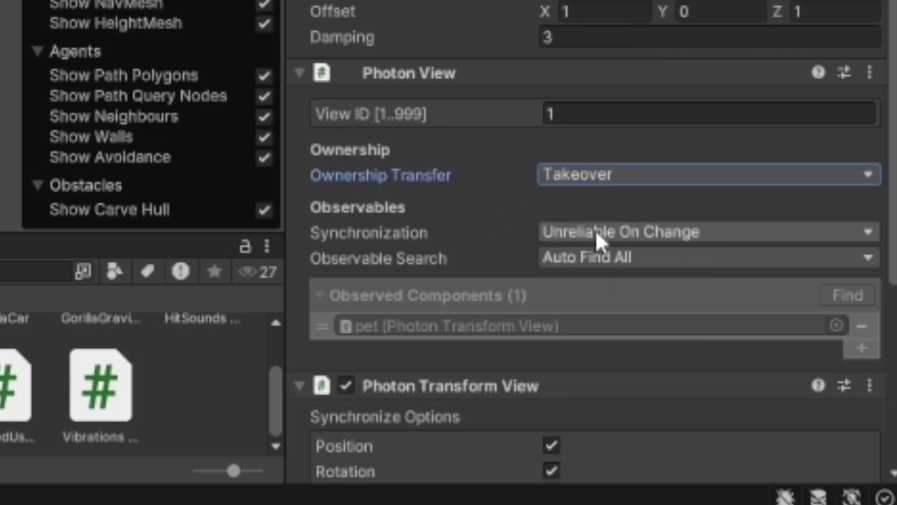
Set the Photon View's synchronization to Reliable Delta Compressed.
{"action": "left_click", "coordinate": [573, 239]}
{"action": "left_click", "coordinate": [600, 296]}
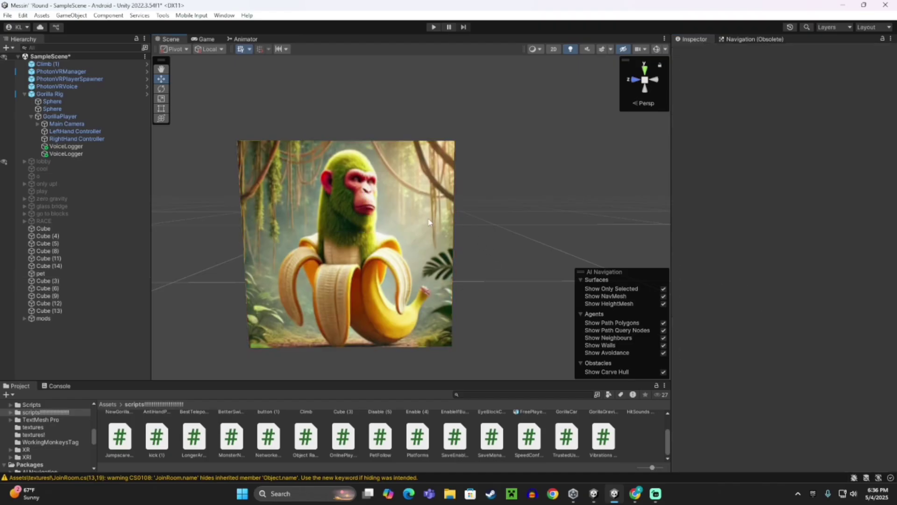
Run the scene in Play mode and show the spawned player up close in the Scene view.
{"action": "right_click_drag", "start_coordinate": [402, 210], "coordinate": [505, 243]}
{"action": "key", "text": "w"}
{"action": "key", "text": "s"}
{"action": "key", "text": "w"}
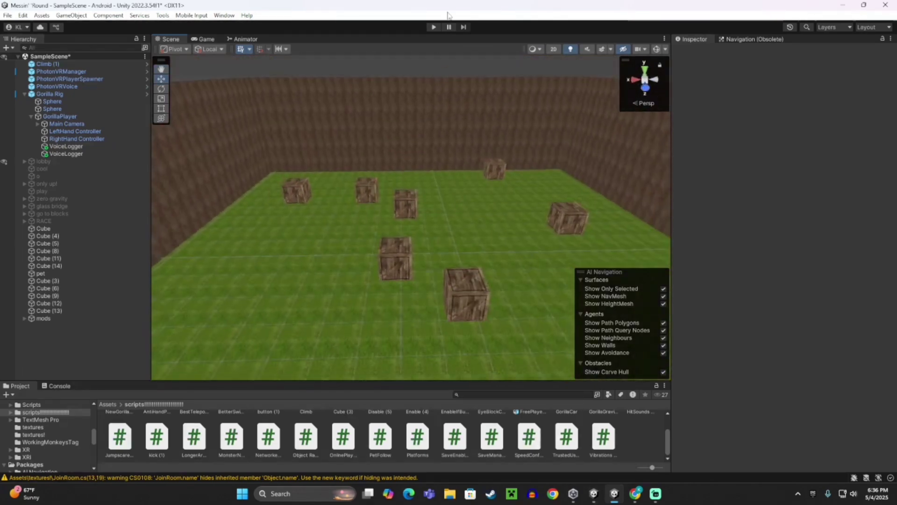
{"action": "left_click", "coordinate": [434, 27]}
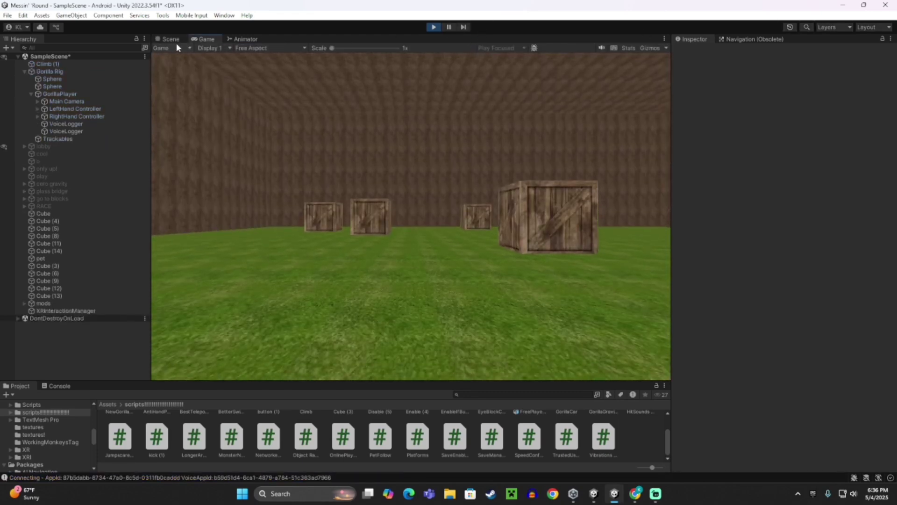
{"action": "left_click", "coordinate": [172, 40]}
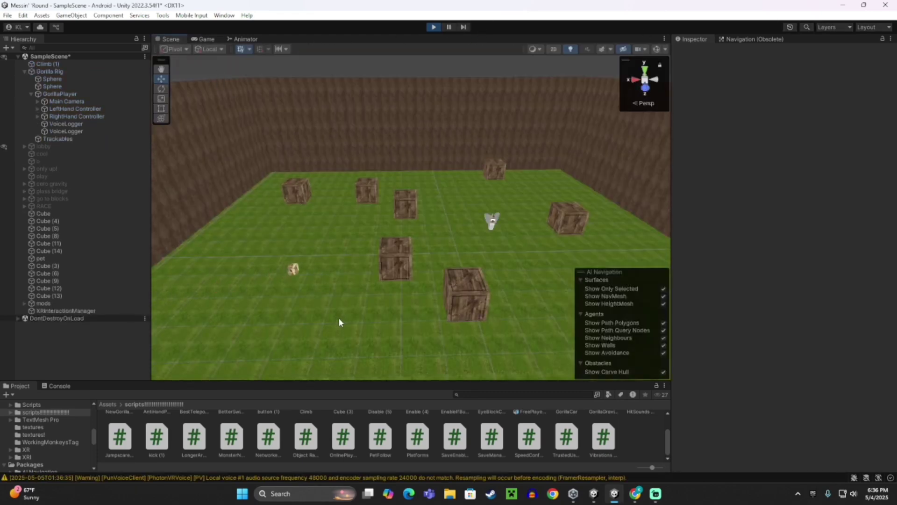
{"action": "right_click_drag", "start_coordinate": [338, 318], "coordinate": [357, 262]}
{"action": "key", "text": "w"}
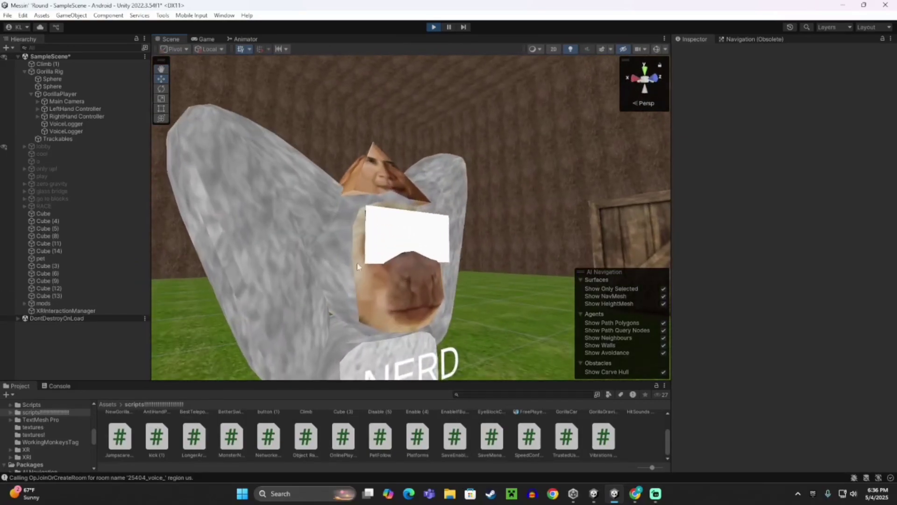
Delete the cosmetic objects covering the spawned player's face while the game is running.
{"action": "left_click", "coordinate": [387, 240]}
{"action": "key", "text": "Delete"}
{"action": "left_click", "coordinate": [387, 236]}
{"action": "key", "text": "Delete"}
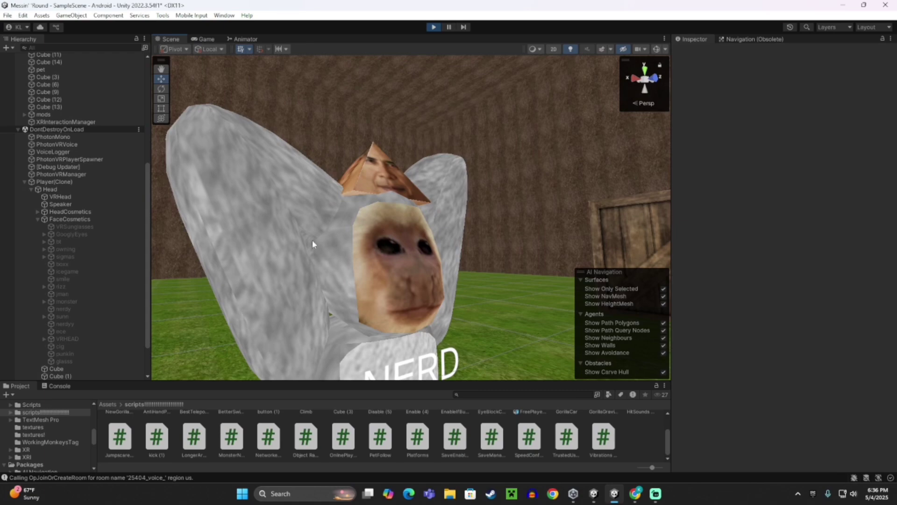
Select the running pet cube and try a Pet Follow Y offset of 0.2.
{"action": "right_click_drag", "start_coordinate": [312, 240], "coordinate": [468, 280]}
{"action": "left_click", "coordinate": [386, 276]}
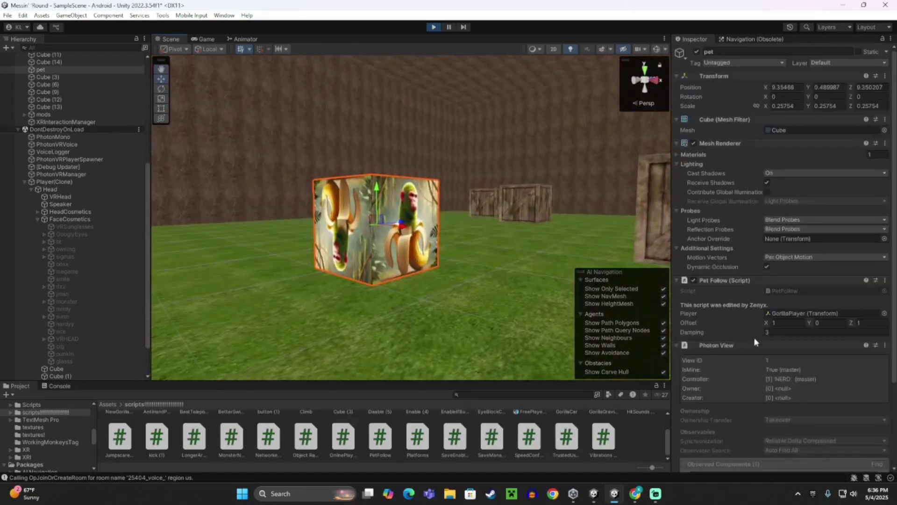
{"action": "scroll", "coordinate": [753, 337], "scroll_direction": "down", "scroll_amount": 5}
{"action": "scroll", "coordinate": [846, 335], "scroll_direction": "up", "scroll_amount": 5}
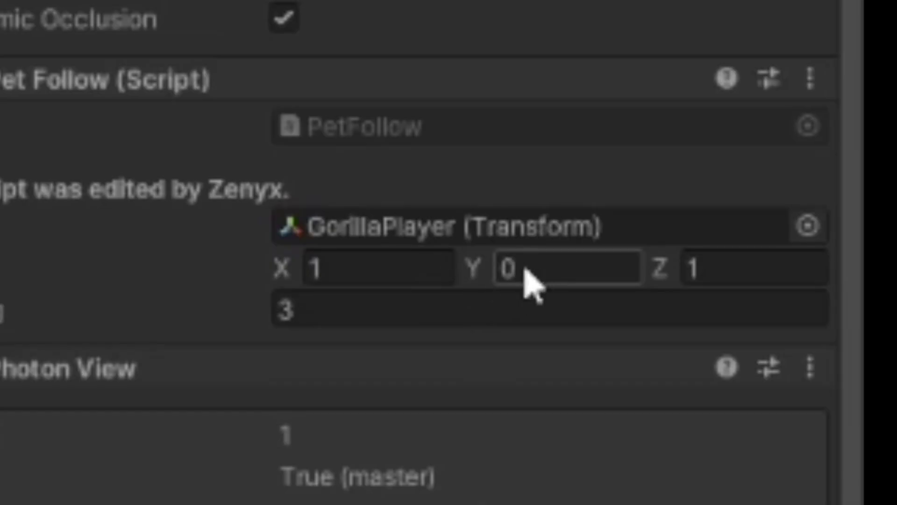
{"action": "left_click", "coordinate": [524, 267]}
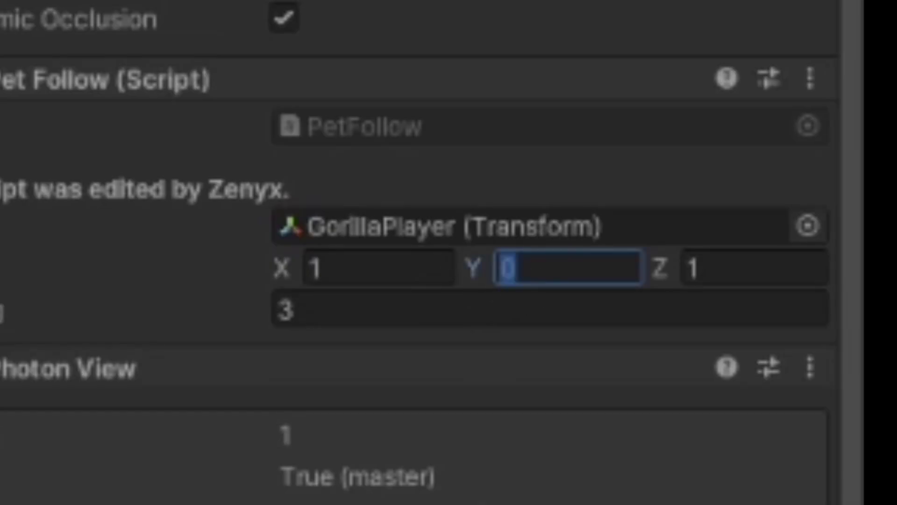
{"action": "key", "text": "Return"}
{"action": "right_click_drag", "start_coordinate": [280, 299], "coordinate": [612, 310]}
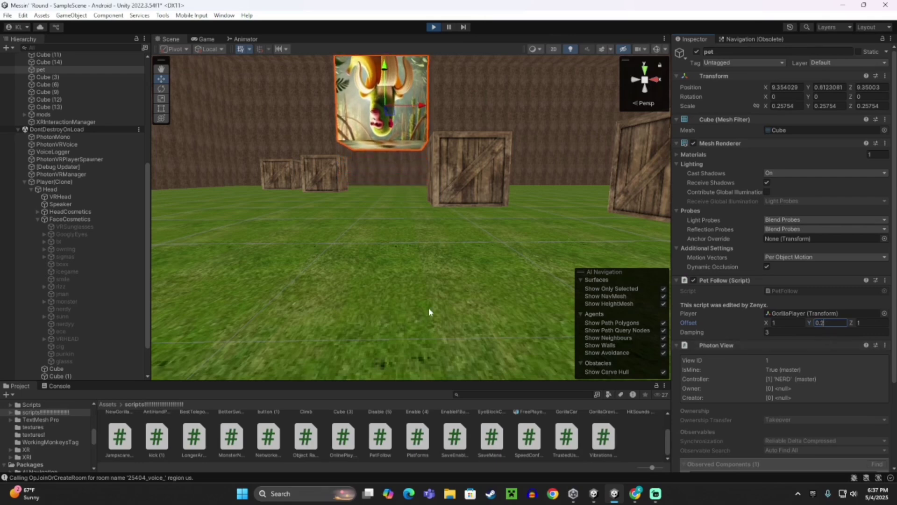
{"action": "right_click_drag", "start_coordinate": [429, 308], "coordinate": [411, 341]}
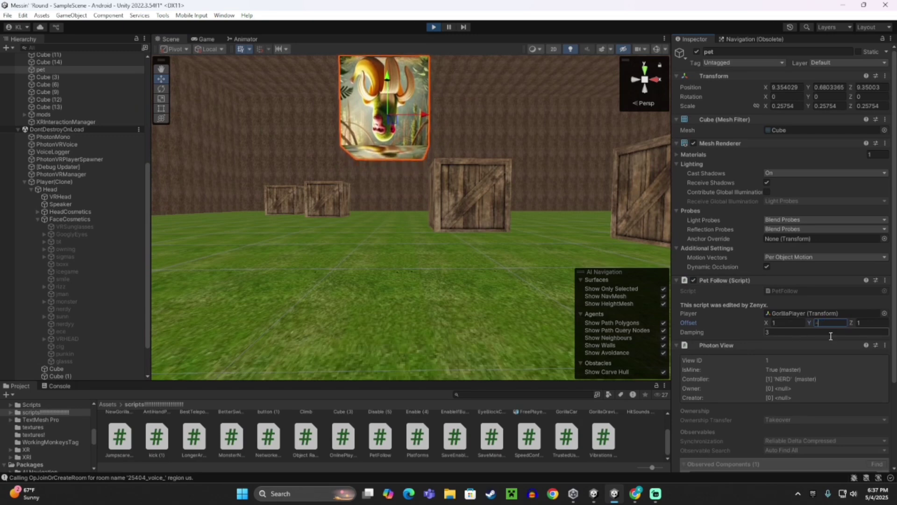
Set the pet's Pet Follow Y offset to -0.3 and pull the cube down towards the grass.
{"action": "type", "text": "0.3"}
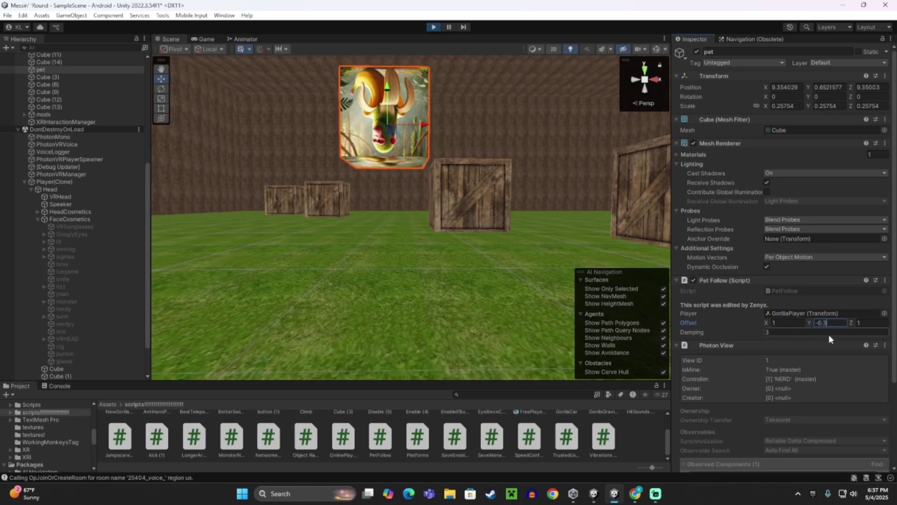
{"action": "key", "text": "w"}
{"action": "right_click_drag", "start_coordinate": [380, 260], "coordinate": [408, 105]}
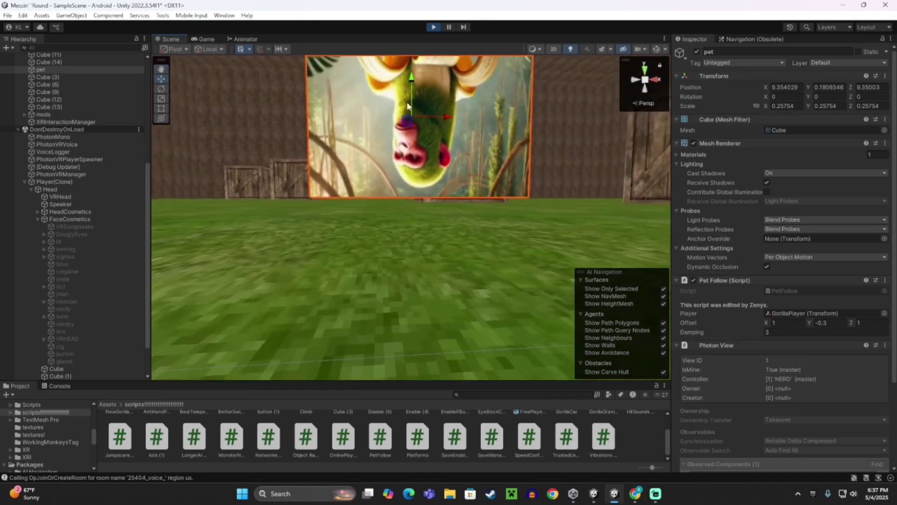
{"action": "left_click_drag", "start_coordinate": [412, 89], "coordinate": [416, 126]}
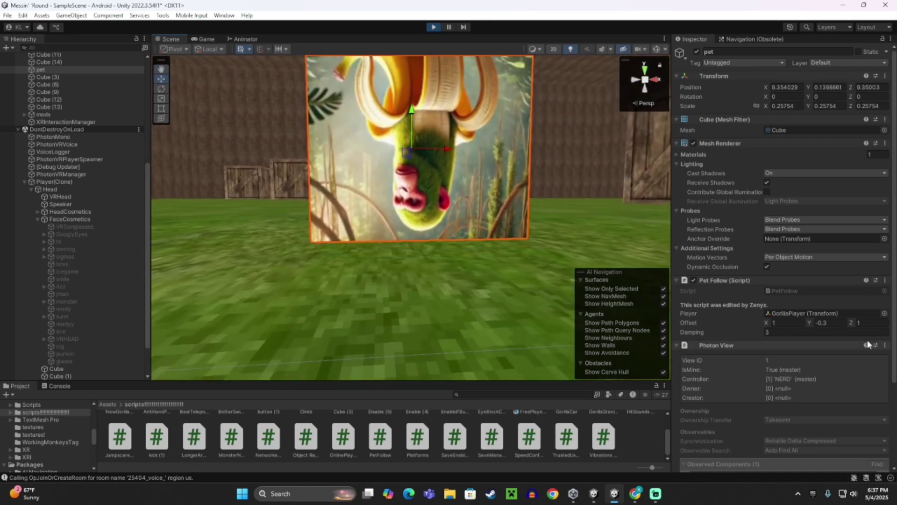
Try a Y offset of -0.4 for the pet, then return it to -0.3.
{"action": "left_click", "coordinate": [829, 322]}
{"action": "type", "text": "4"}
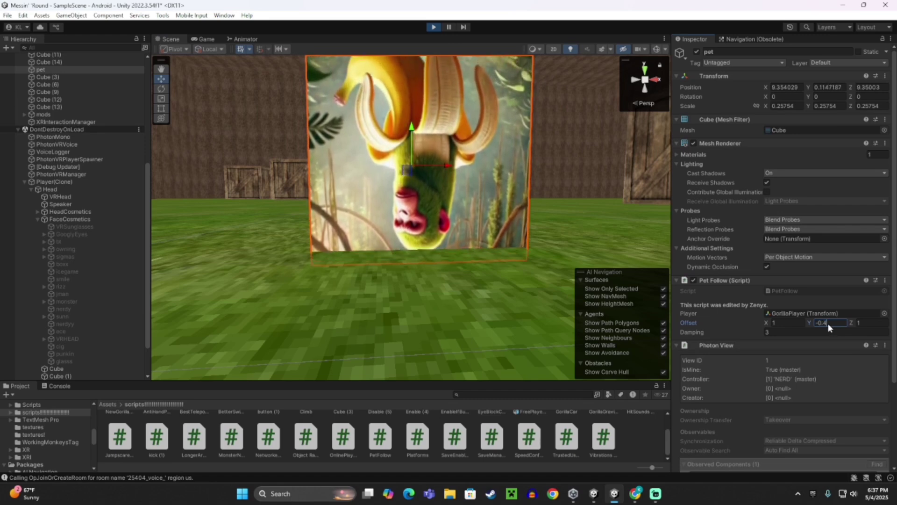
{"action": "type", "text": "3"}
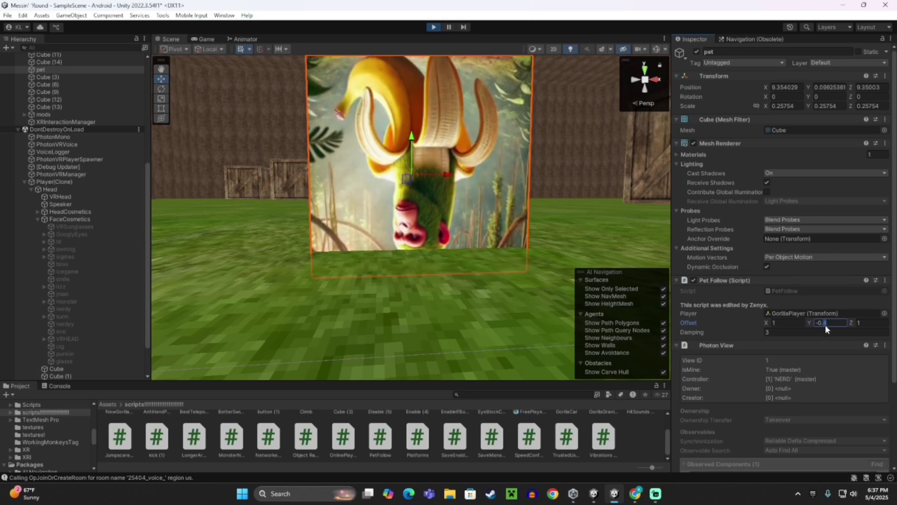
{"action": "type", "text": ".5"}
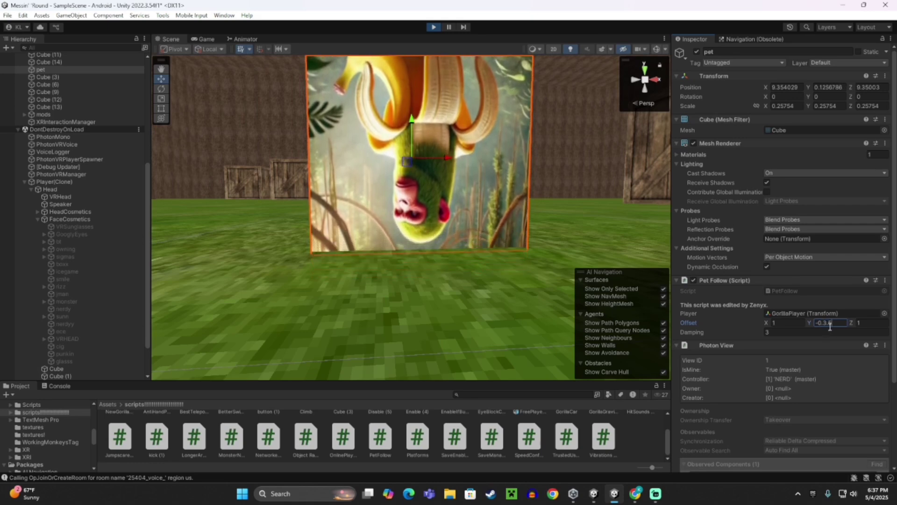
{"action": "right_click_drag", "start_coordinate": [440, 312], "coordinate": [415, 228]}
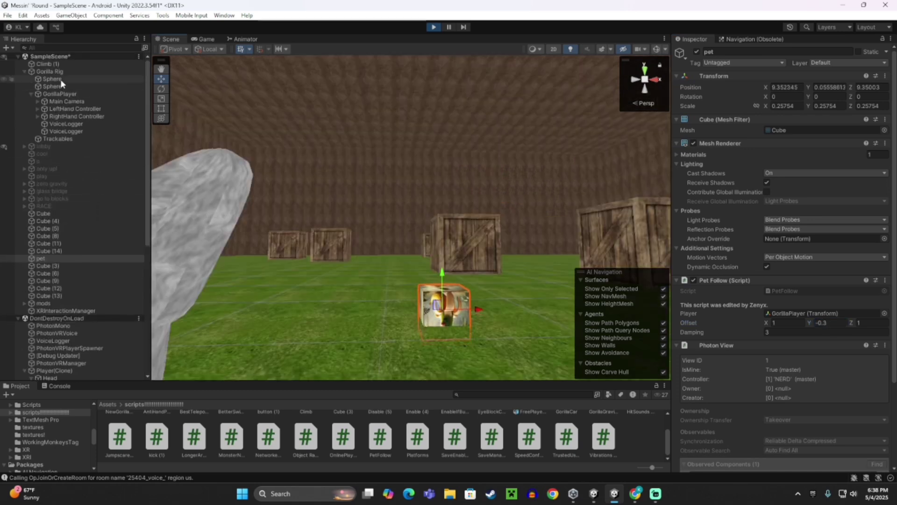
Move GorillaPlayer around the arena to test whether the pet follows it, ending at about X -4.48, Z -5.04.
{"action": "left_click", "coordinate": [60, 94]}
{"action": "right_click_drag", "start_coordinate": [464, 100], "coordinate": [442, 233]}
{"action": "key", "text": "s"}
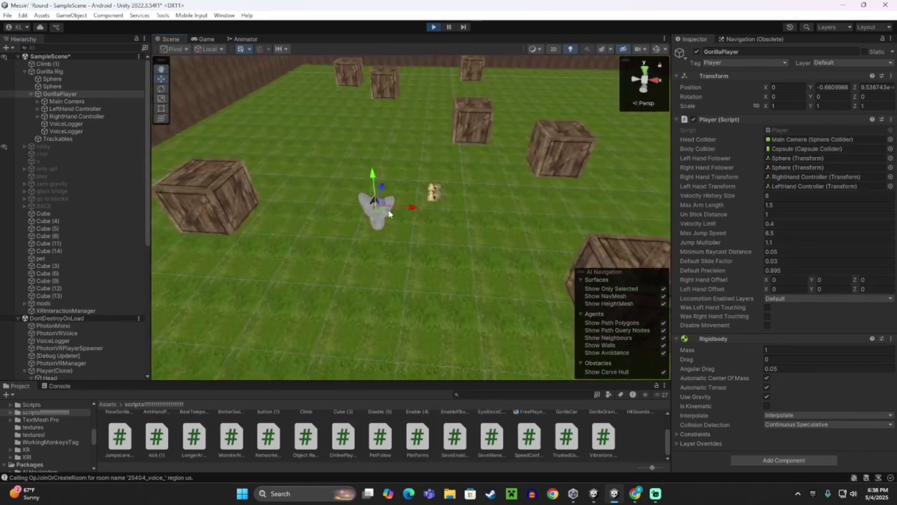
{"action": "left_click_drag", "start_coordinate": [378, 209], "coordinate": [330, 166]}
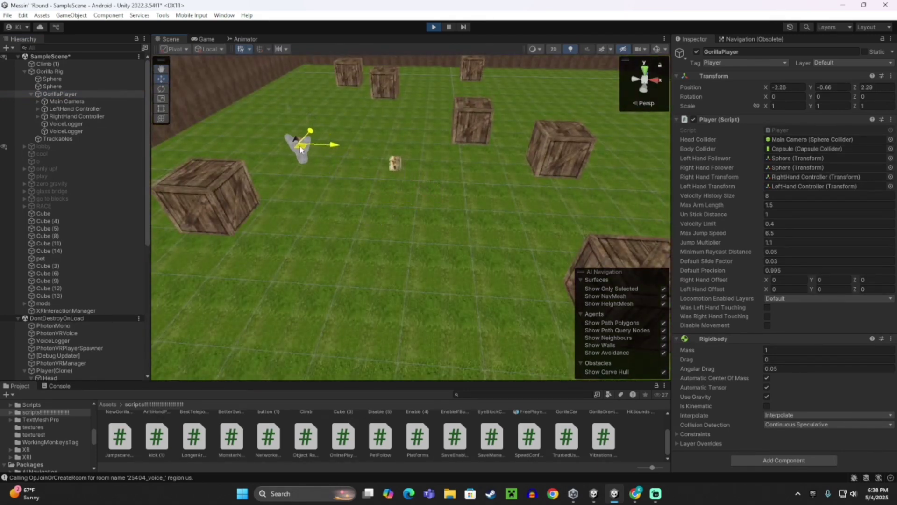
{"action": "scroll", "coordinate": [299, 162], "scroll_direction": "down", "scroll_amount": 5}
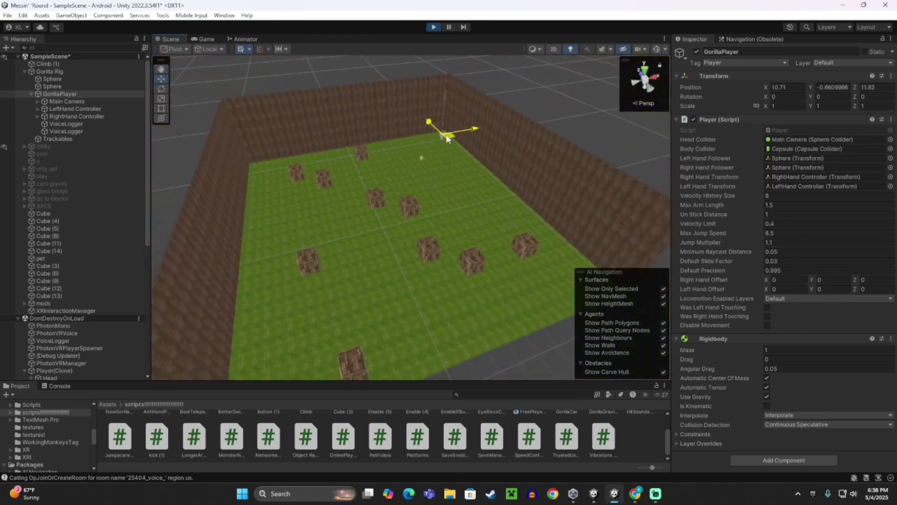
{"action": "left_click_drag", "start_coordinate": [326, 346], "coordinate": [292, 375]}
{"action": "middle_click_drag", "start_coordinate": [441, 332], "coordinate": [459, 290]}
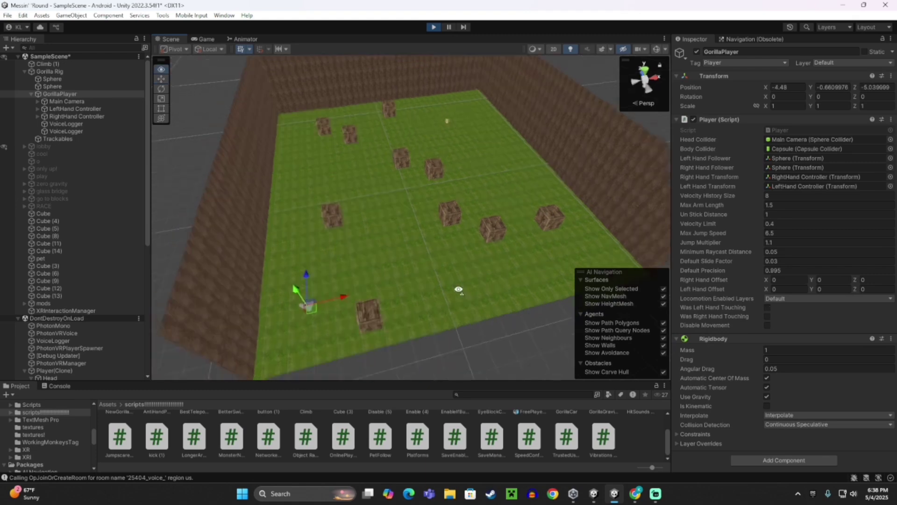
{"action": "scroll", "coordinate": [458, 290], "scroll_direction": "down", "scroll_amount": 3}
{"action": "left_click_drag", "start_coordinate": [458, 290], "coordinate": [409, 280], "text": "alt"}
Select the moving pet and copy its Pet Follow Y offset value.
{"action": "left_click", "coordinate": [406, 319]}
{"action": "right_click_drag", "start_coordinate": [392, 308], "coordinate": [448, 231]}
{"action": "key", "text": "w"}
{"action": "key", "text": "e"}
{"action": "key", "text": "w"}
{"action": "left_click", "coordinate": [390, 210]}
{"action": "scroll", "coordinate": [836, 307], "scroll_direction": "down", "scroll_amount": 1}
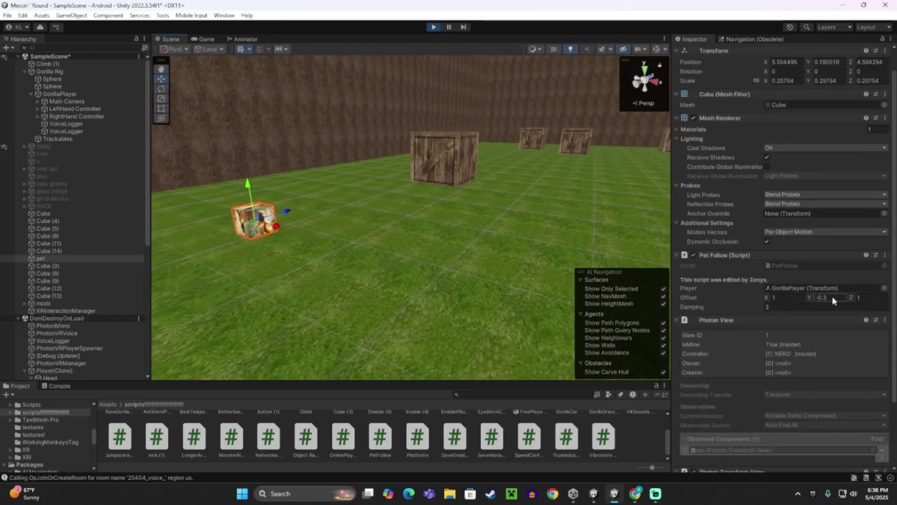
{"action": "left_click", "coordinate": [832, 297]}
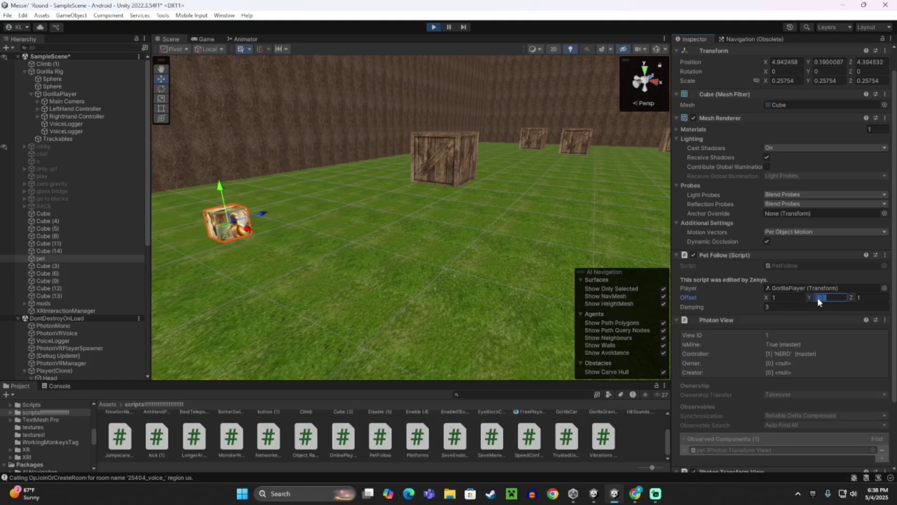
{"action": "right_click", "coordinate": [817, 298]}
{"action": "left_click", "coordinate": [844, 311]}
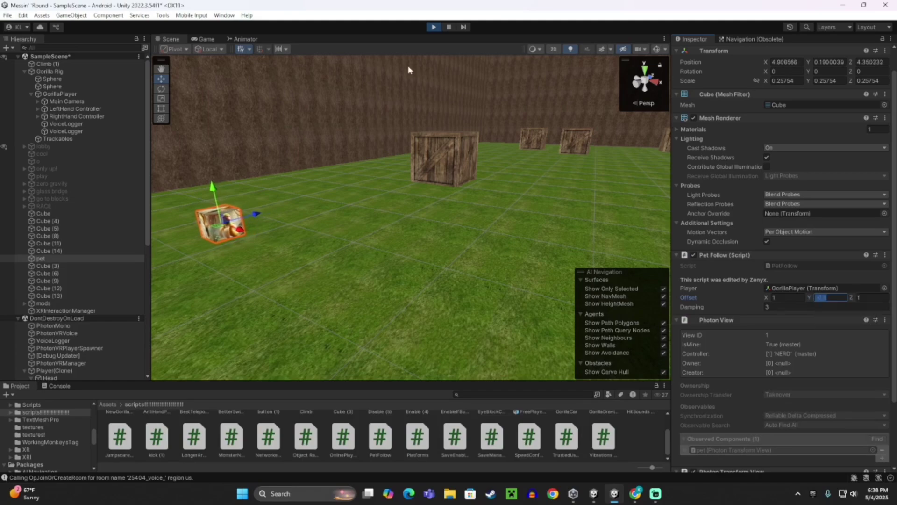
Exit Play mode and paste the copied -0.3 into the pet's Pet Follow Y offset.
{"action": "left_click", "coordinate": [436, 28]}
{"action": "right_click_drag", "start_coordinate": [427, 235], "coordinate": [575, 225]}
{"action": "key", "text": "w"}
{"action": "key", "text": "f"}
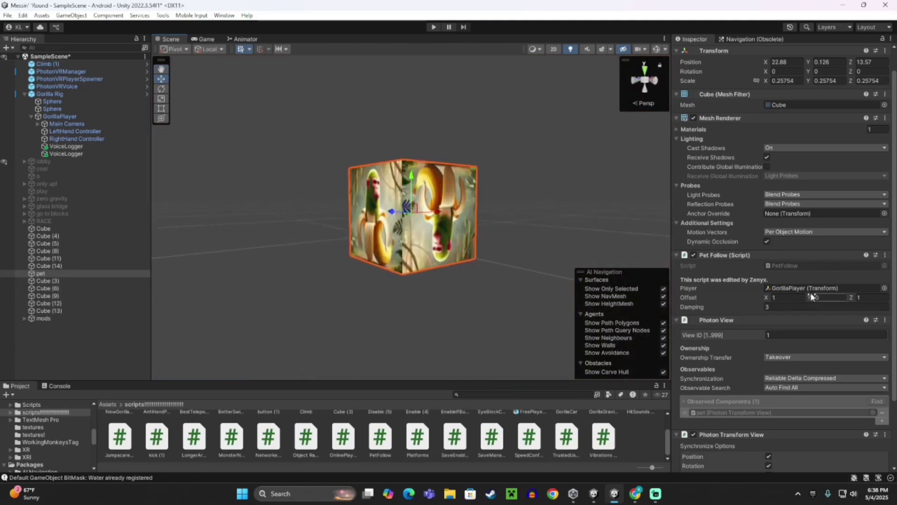
{"action": "right_click", "coordinate": [823, 299]}
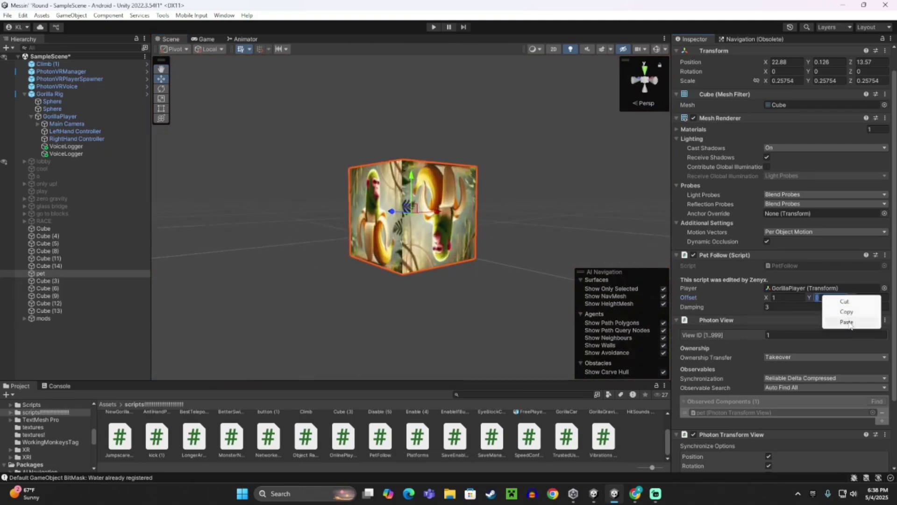
{"action": "left_click", "coordinate": [849, 323]}
{"action": "right_click_drag", "start_coordinate": [491, 281], "coordinate": [488, 366]}
{"action": "left_click", "coordinate": [472, 309]}
{"action": "left_click", "coordinate": [654, 495]}
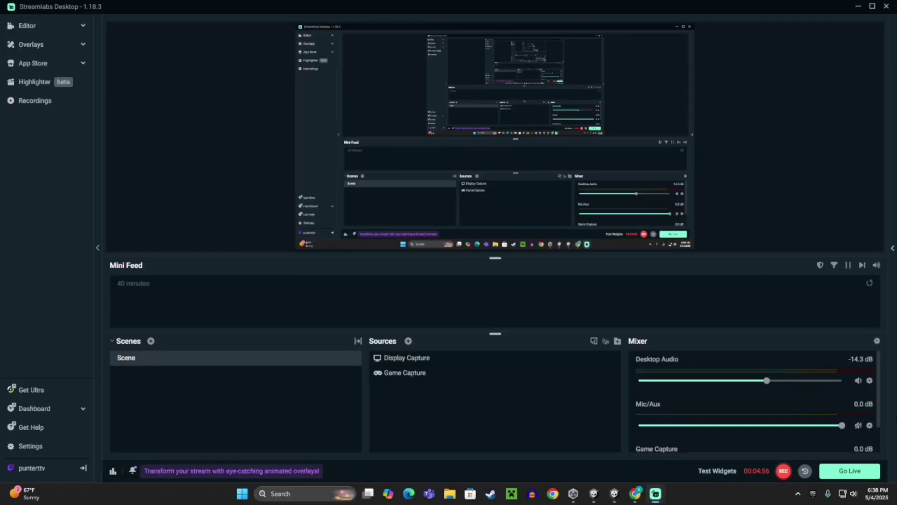